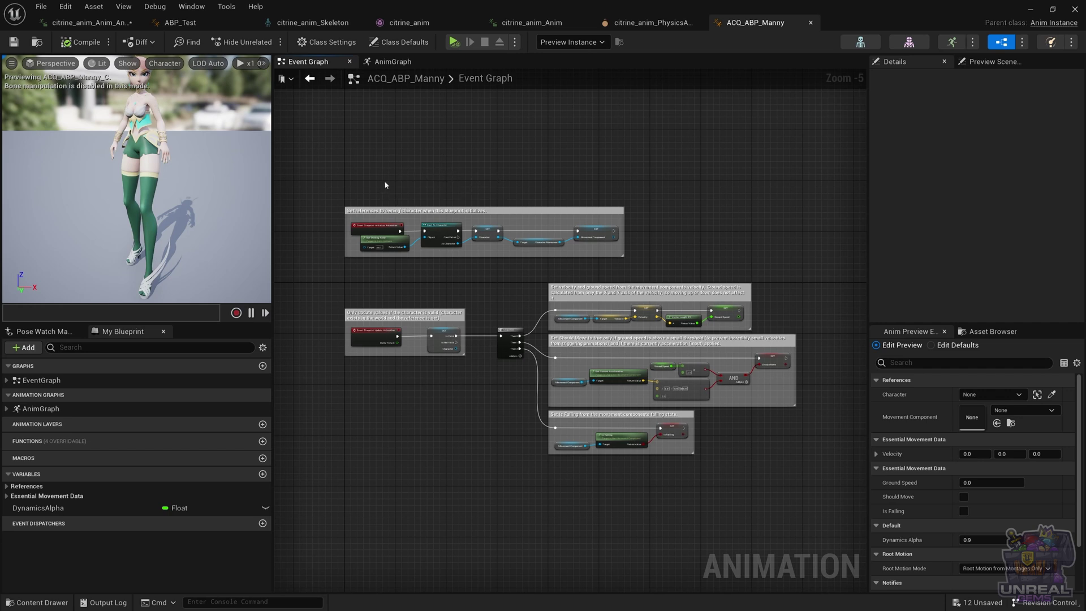
# Step: Examine the Event Graph's initialize and update event sections, along with the variables in the References category
pyautogui.scroll(3, 384, 181)
pyautogui.scroll(-1, 407, 179)
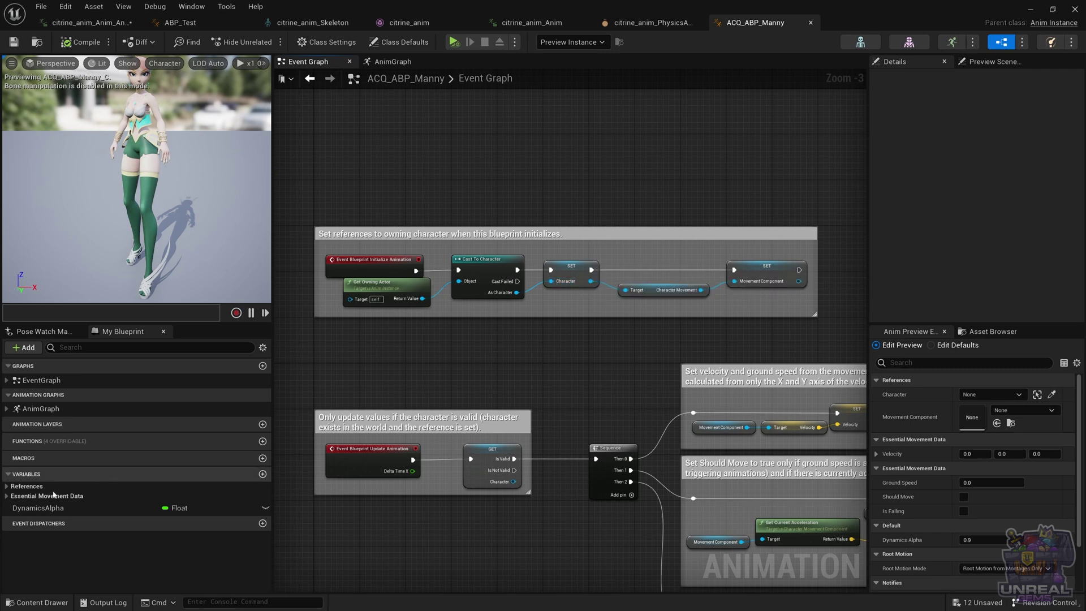
pyautogui.click(6, 486)
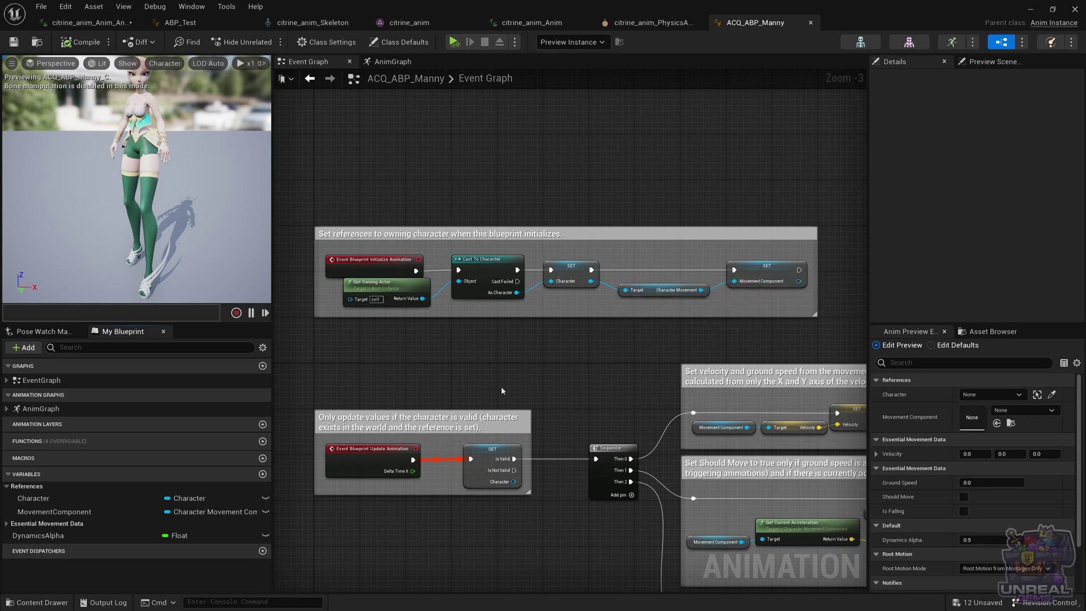
pyautogui.click(415, 387)
pyautogui.moveTo(443, 363); pyautogui.dragTo(501, 331, button='right')
pyautogui.scroll(1, 487, 351)
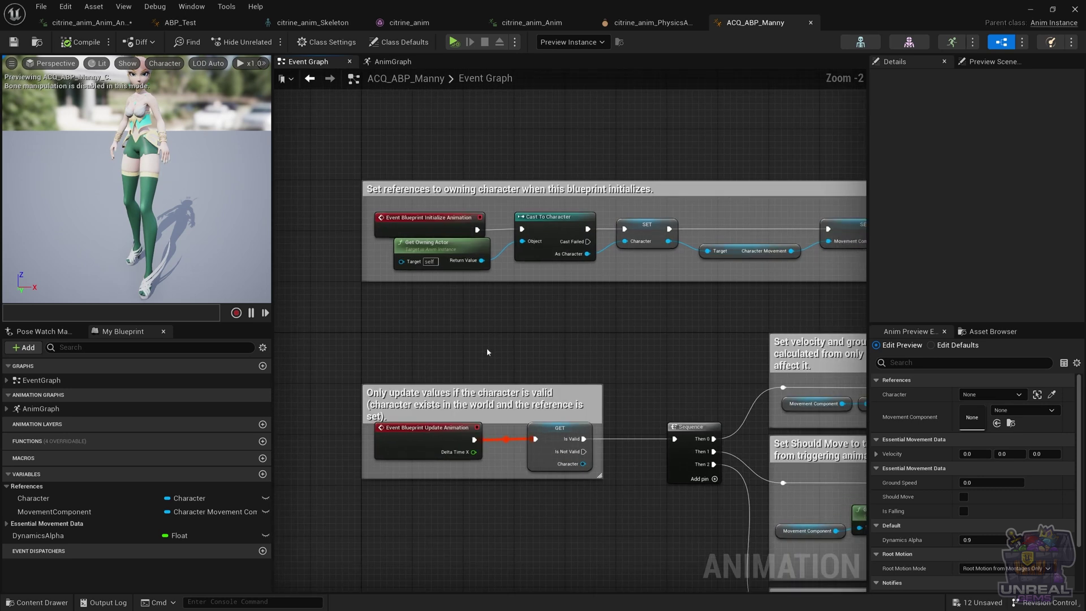
pyautogui.moveTo(489, 365); pyautogui.dragTo(514, 319, button='right')
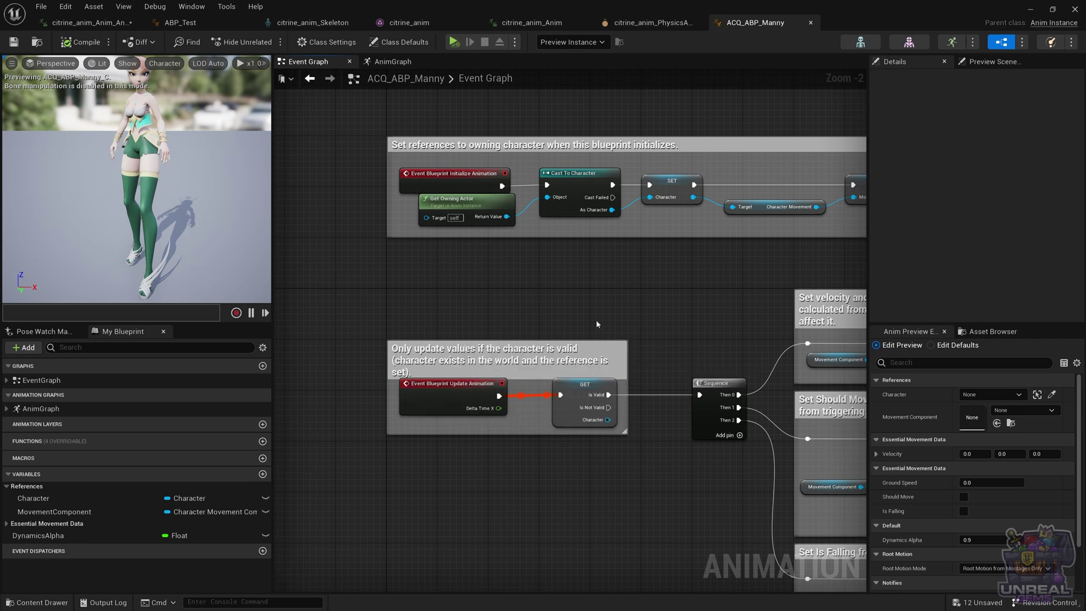
pyautogui.rightClick(579, 314)
pyautogui.click(564, 313)
pyautogui.moveTo(666, 323); pyautogui.dragTo(577, 310, button='right')
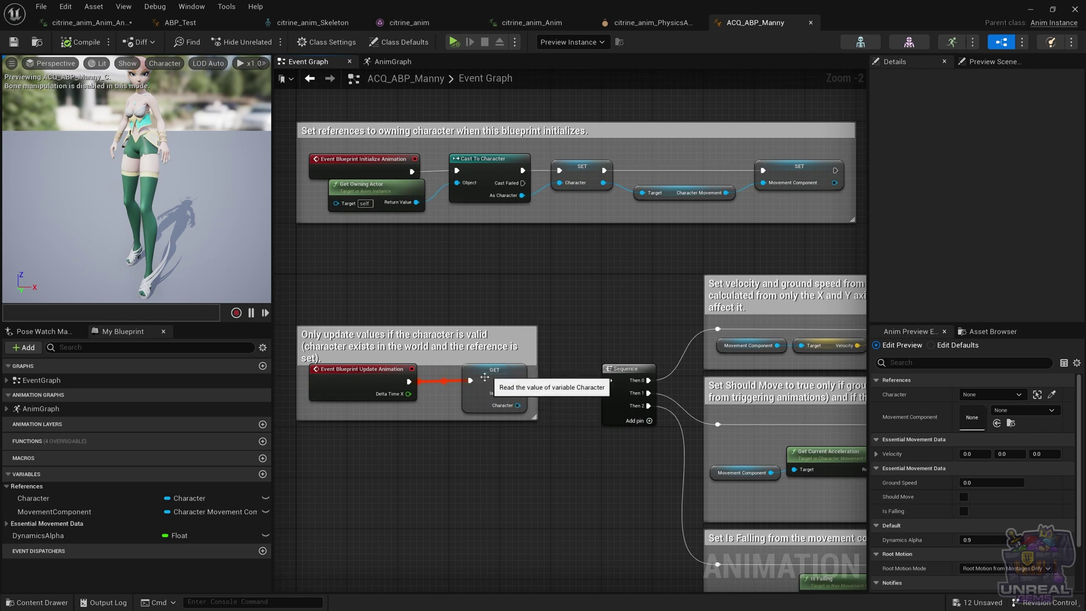
# Step: Try out a Get Character node below the update event, converted to a validated get, and delete it
pyautogui.moveTo(83, 498); pyautogui.dragTo(365, 482)
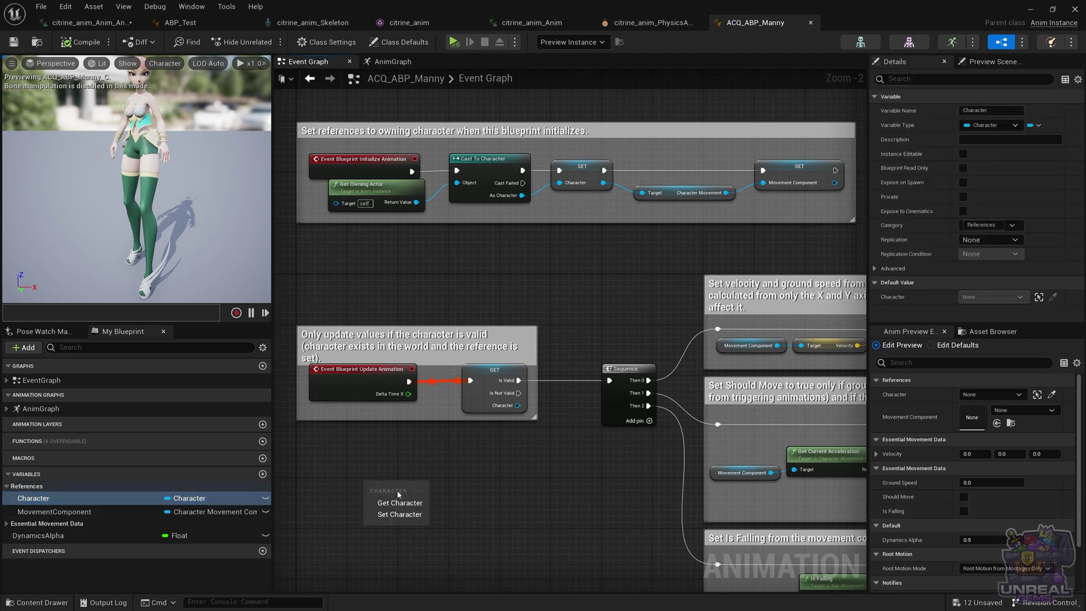
pyautogui.click(409, 494)
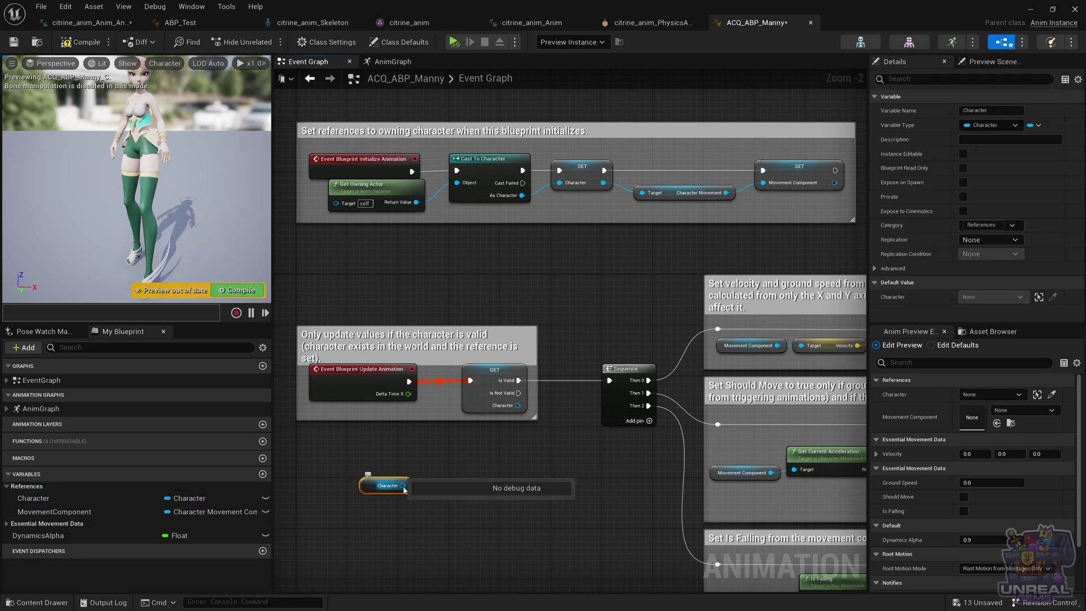
pyautogui.rightClick(403, 486)
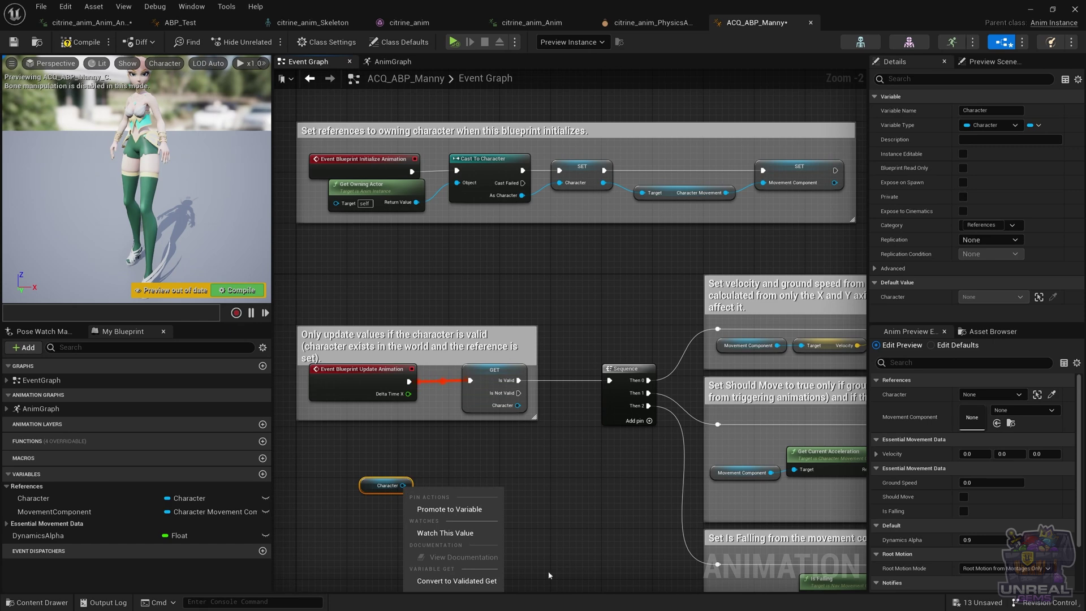
pyautogui.click(456, 581)
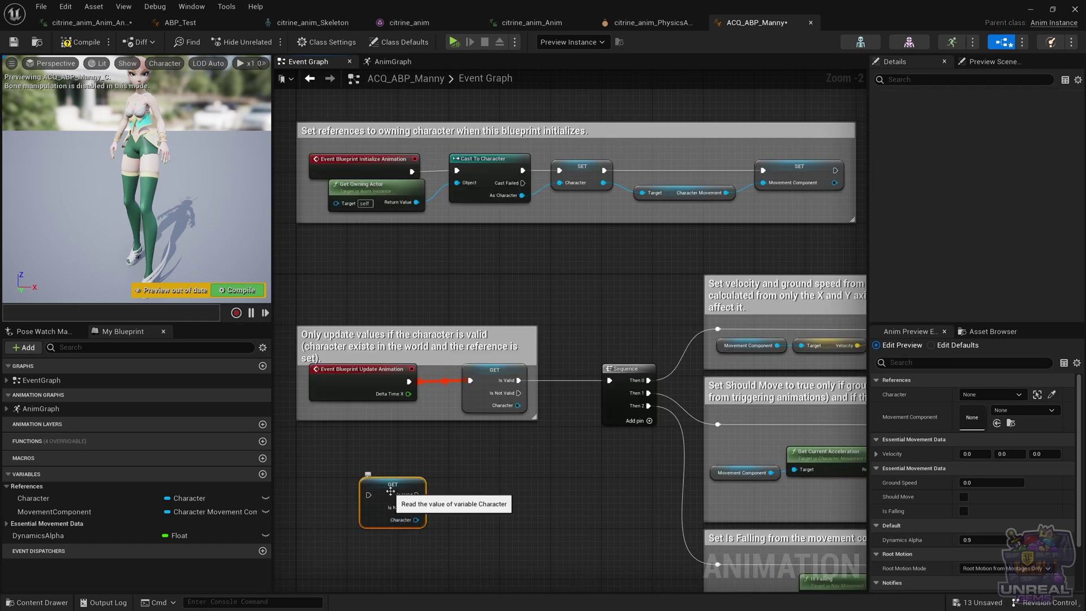
pyautogui.press('Delete')
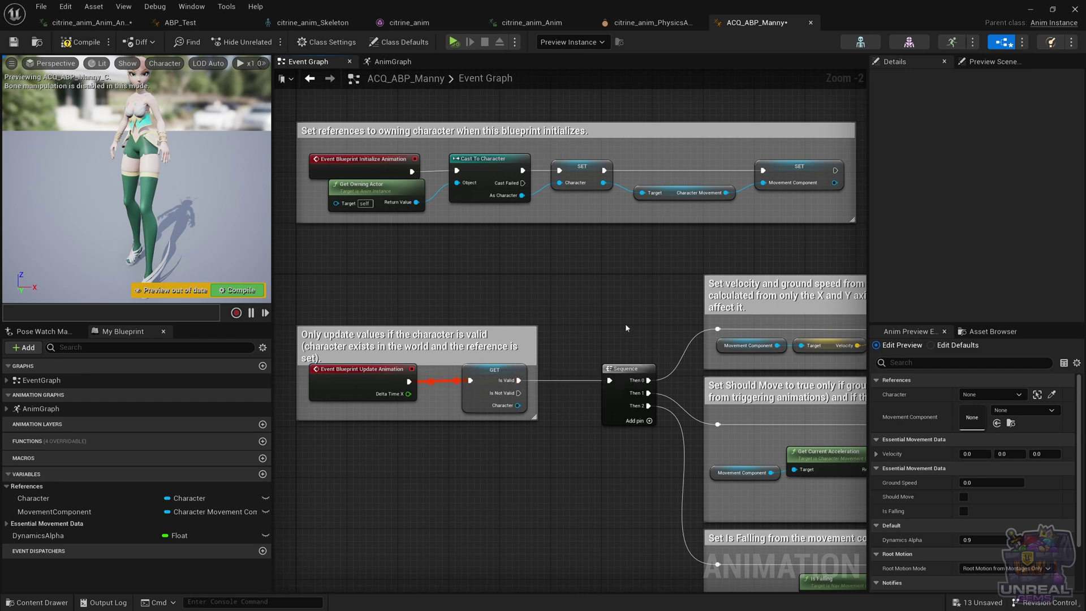
# Step: Examine the Event Graph sections that set velocity, ground speed, Should Move and Is Falling, along with the Essential Movement Data variables
pyautogui.moveTo(624, 329); pyautogui.dragTo(312, 266, button='right')
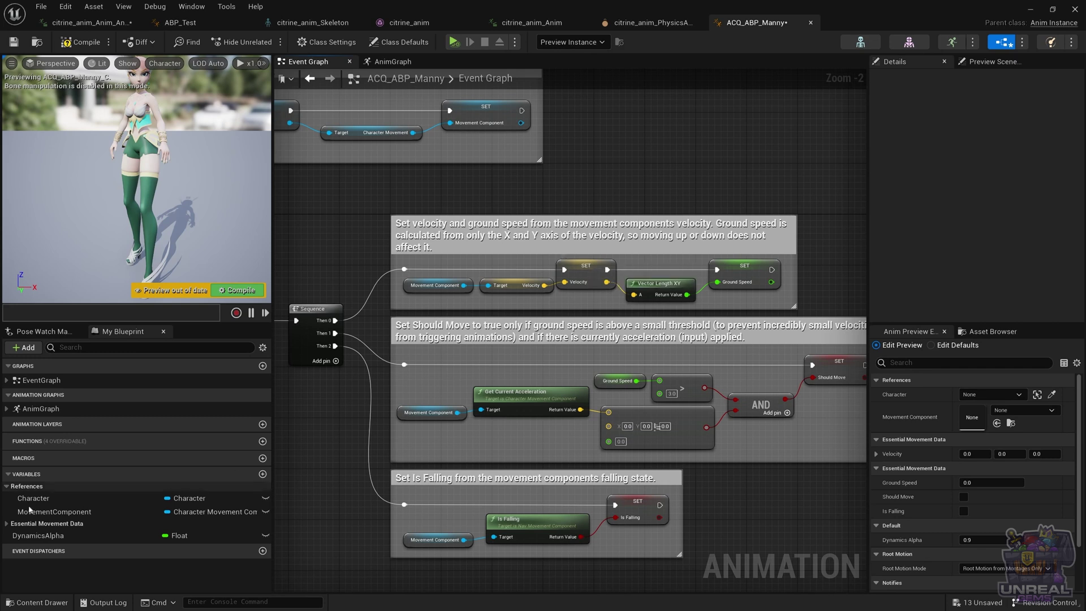
pyautogui.click(10, 525)
pyautogui.scroll(-1, 98, 513)
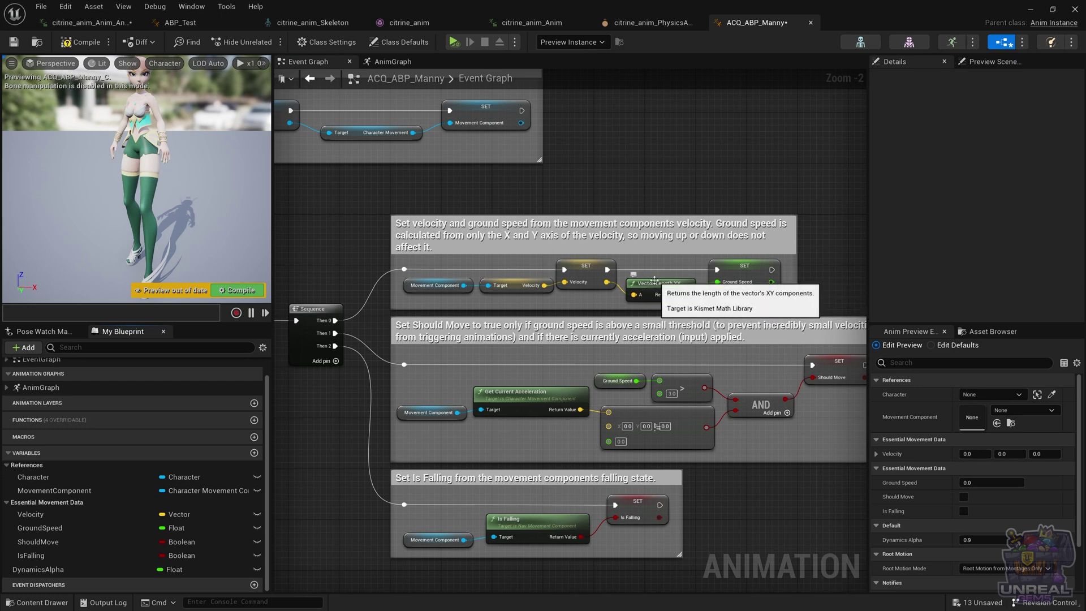
pyautogui.moveTo(687, 297)
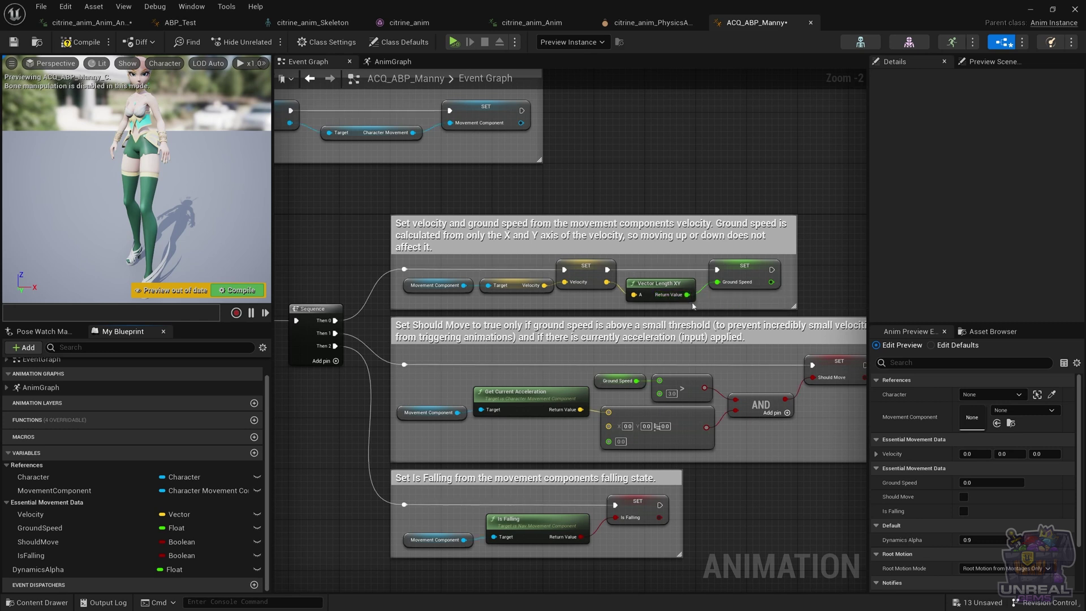
pyautogui.moveTo(742, 283)
pyautogui.moveTo(534, 358); pyautogui.dragTo(499, 348)
pyautogui.moveTo(513, 355); pyautogui.dragTo(434, 327, button='right')
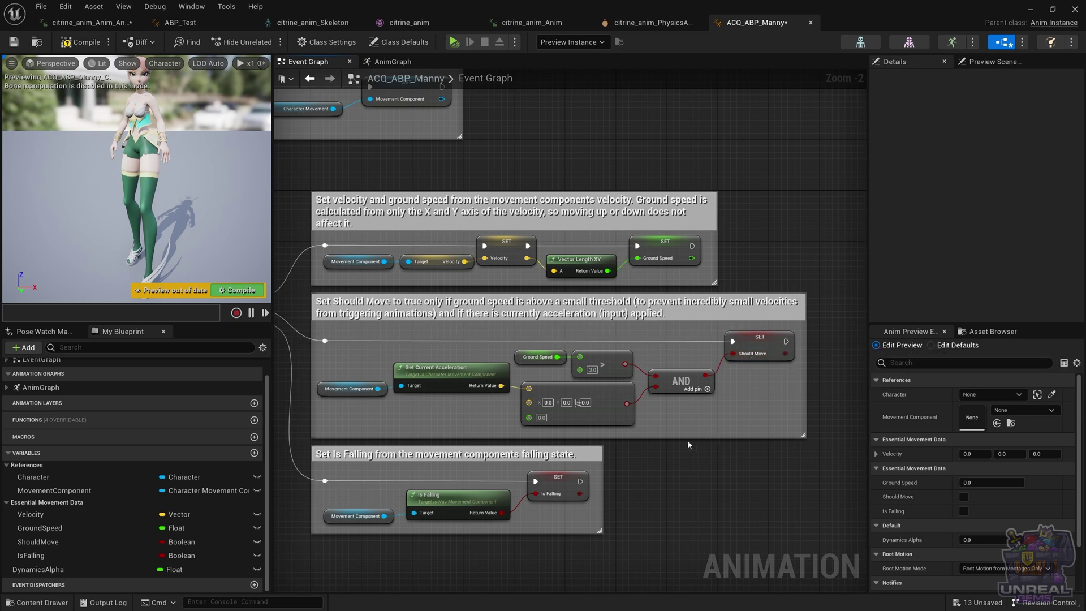
pyautogui.moveTo(648, 476); pyautogui.dragTo(732, 439, button='right')
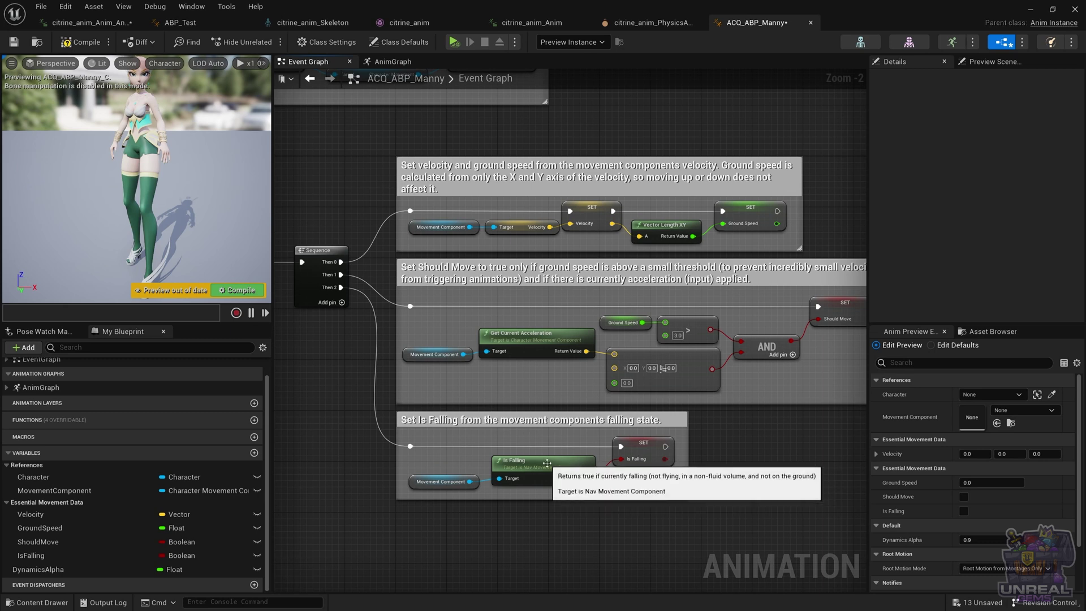
pyautogui.moveTo(647, 460)
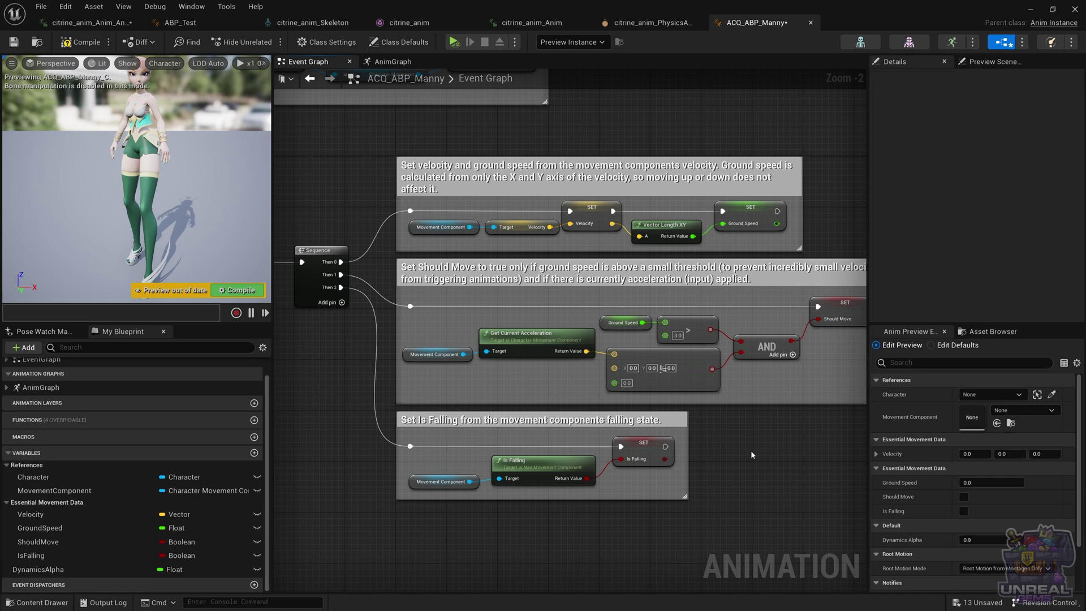
pyautogui.scroll(-3, 751, 453)
pyautogui.scroll(1, 748, 446)
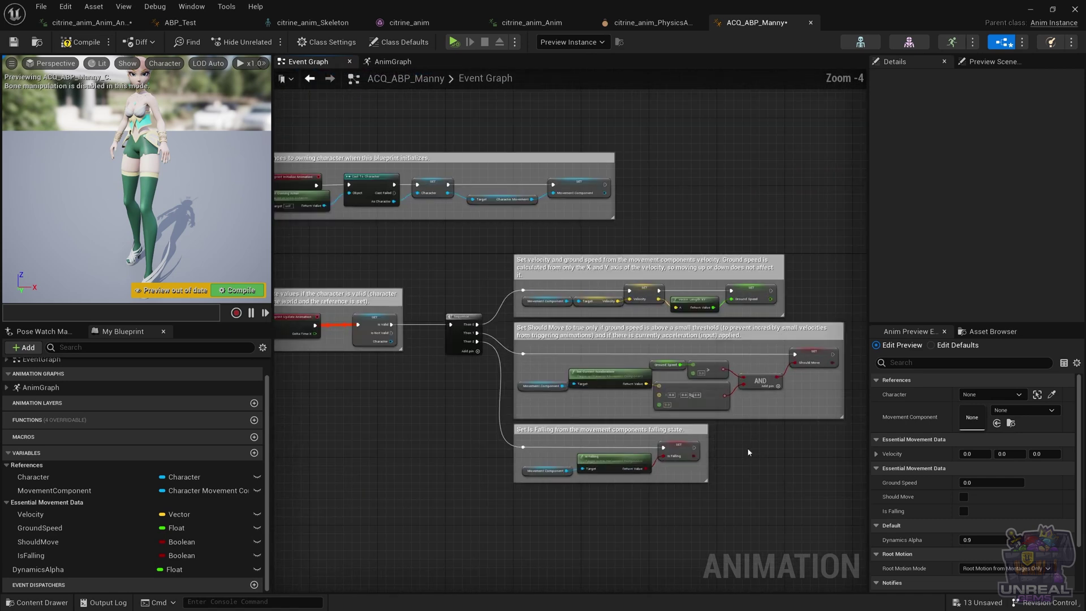
pyautogui.scroll(-1, 748, 448)
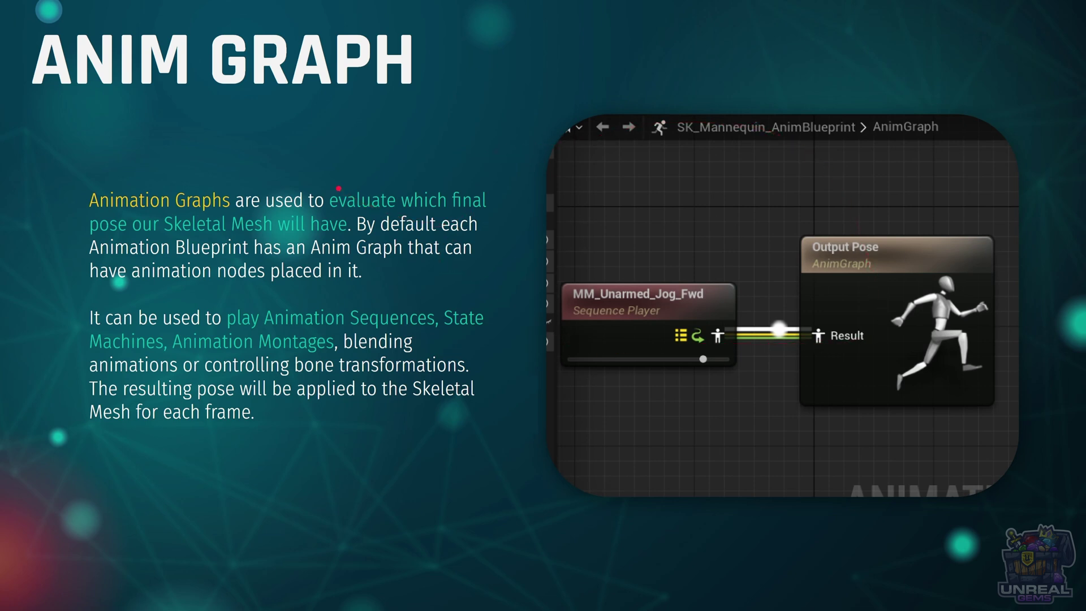
pyautogui.moveTo(412, 249); pyautogui.dragTo(479, 245)
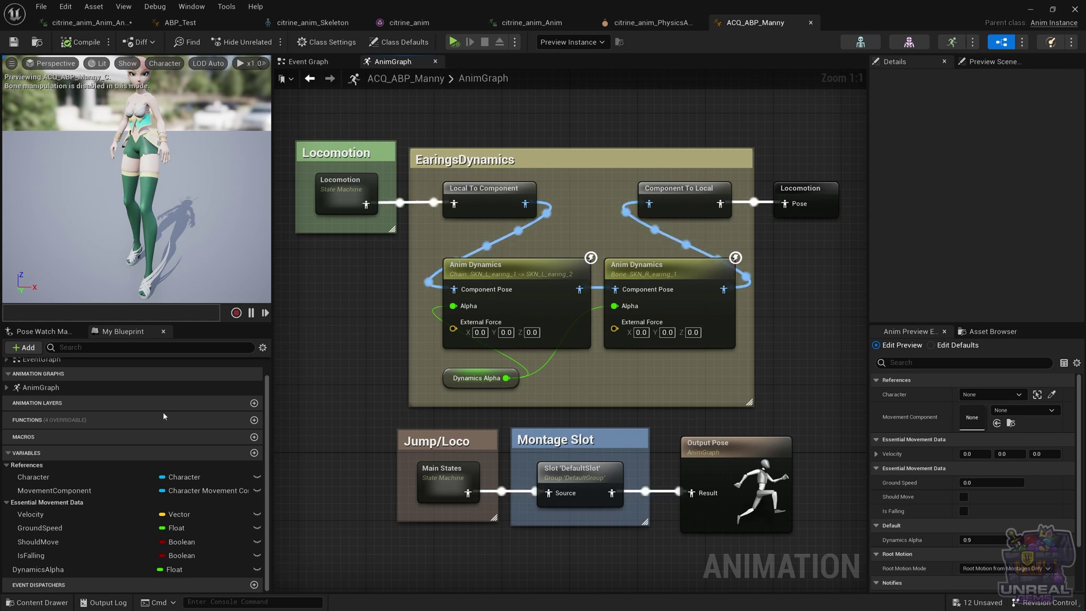
# Step: Inspect the Walk / Run state inside the AnimGraph's Locomotion state machine, and return to the AnimGraph
pyautogui.scroll(1, 29, 390)
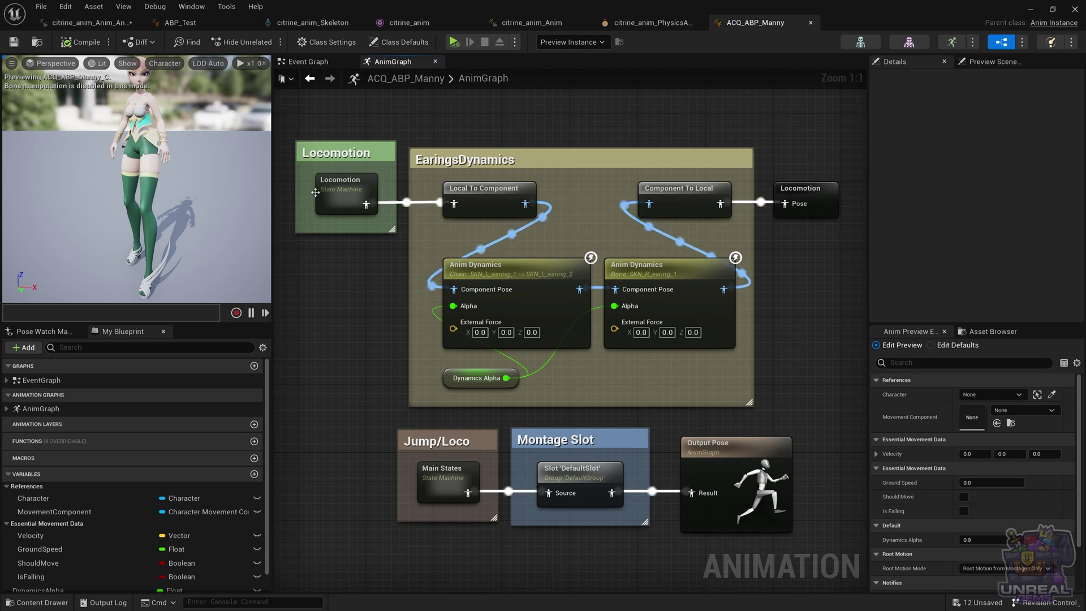
pyautogui.doubleClick(353, 197)
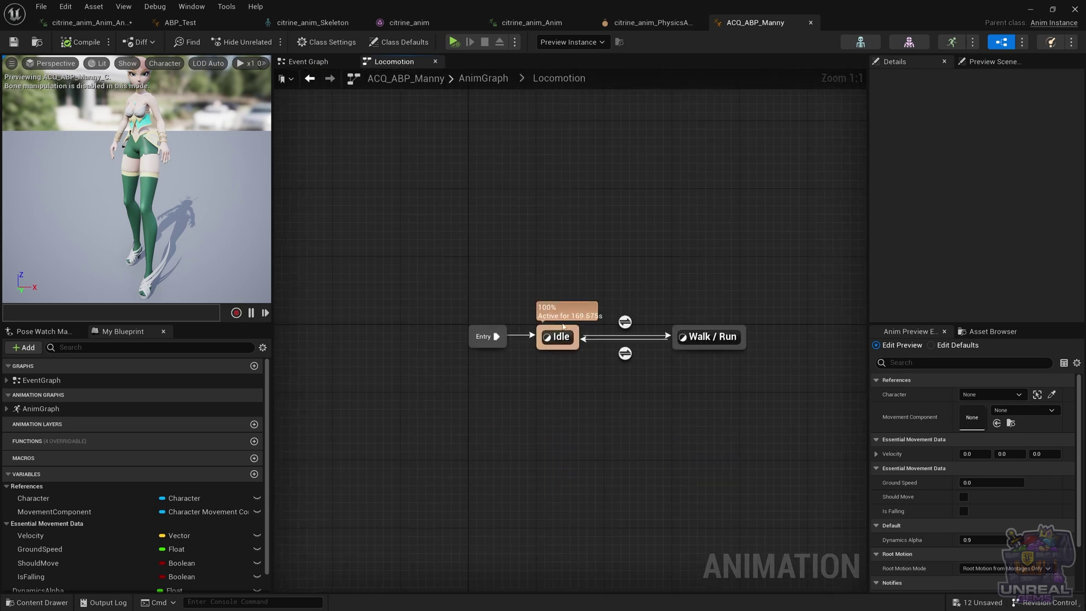
pyautogui.doubleClick(704, 337)
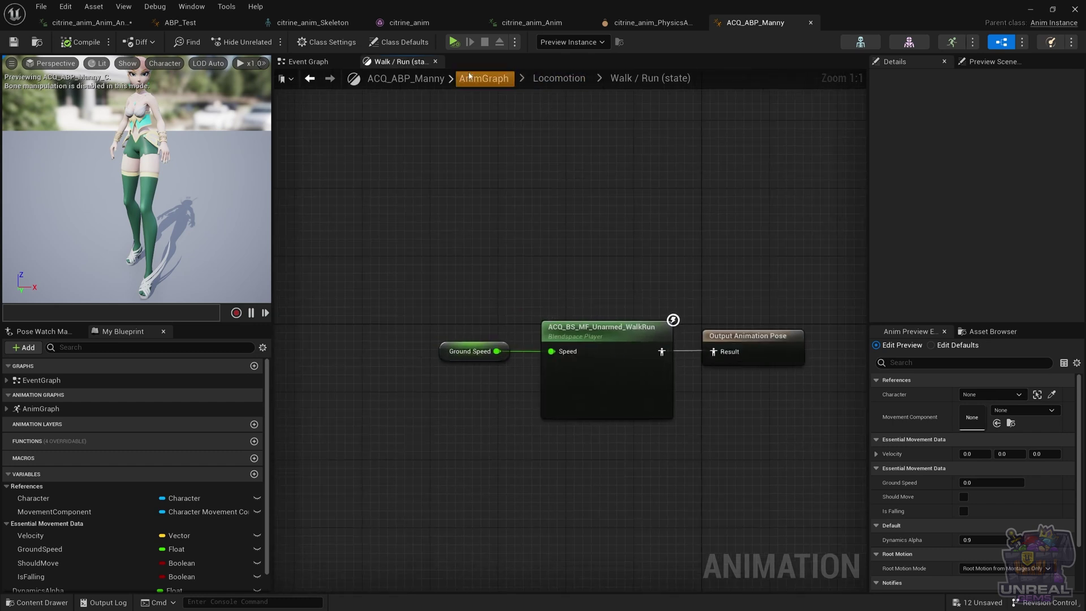
pyautogui.click(482, 78)
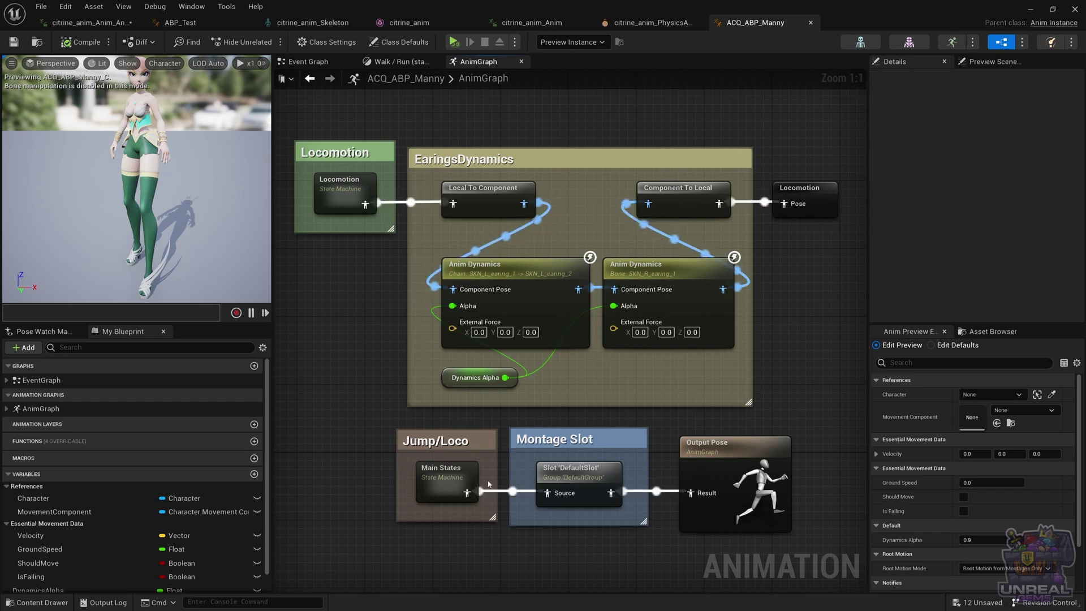
# Step: Inspect the Locomotion state inside the Main States state machine, and return to the AnimGraph
pyautogui.doubleClick(446, 485)
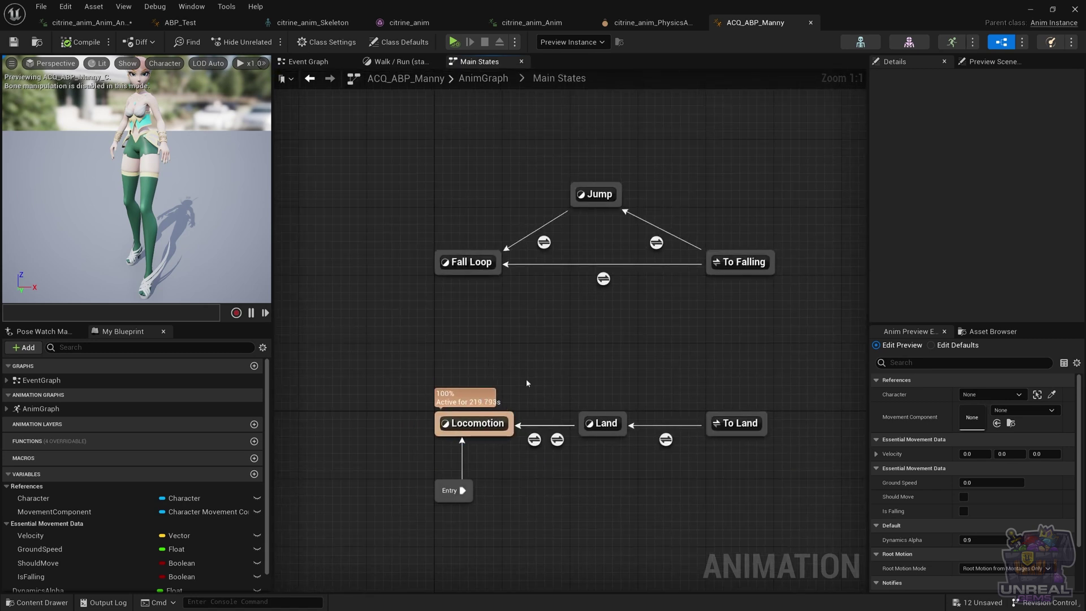
pyautogui.doubleClick(491, 420)
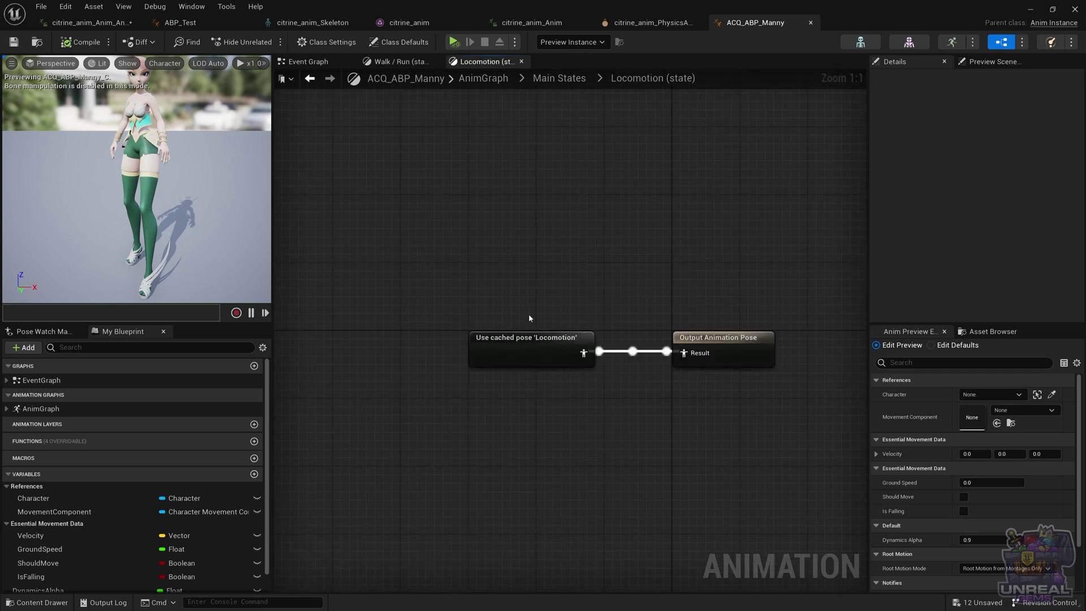
pyautogui.click(484, 79)
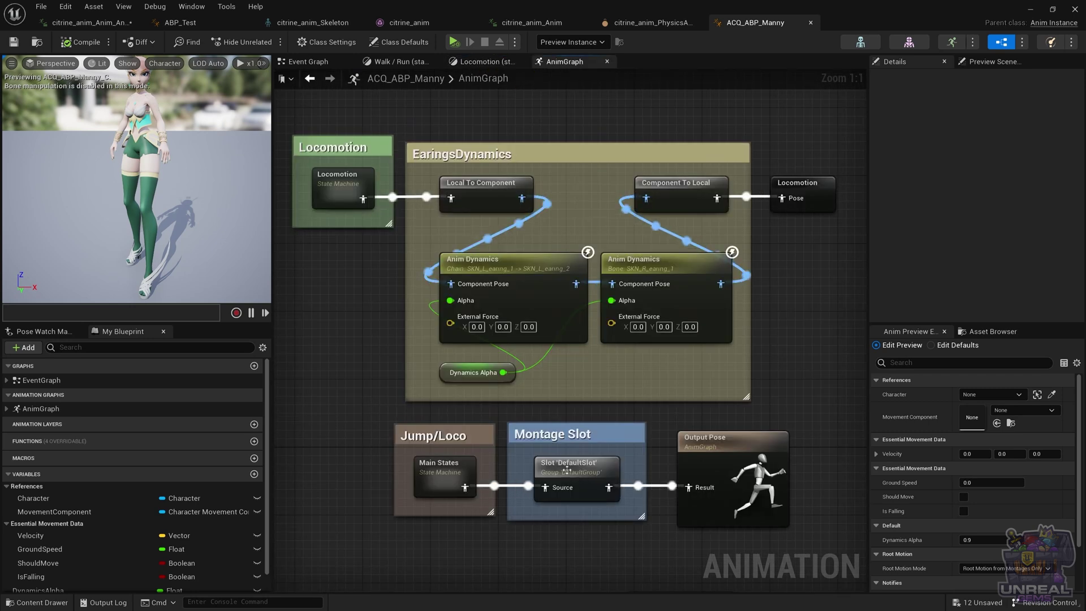
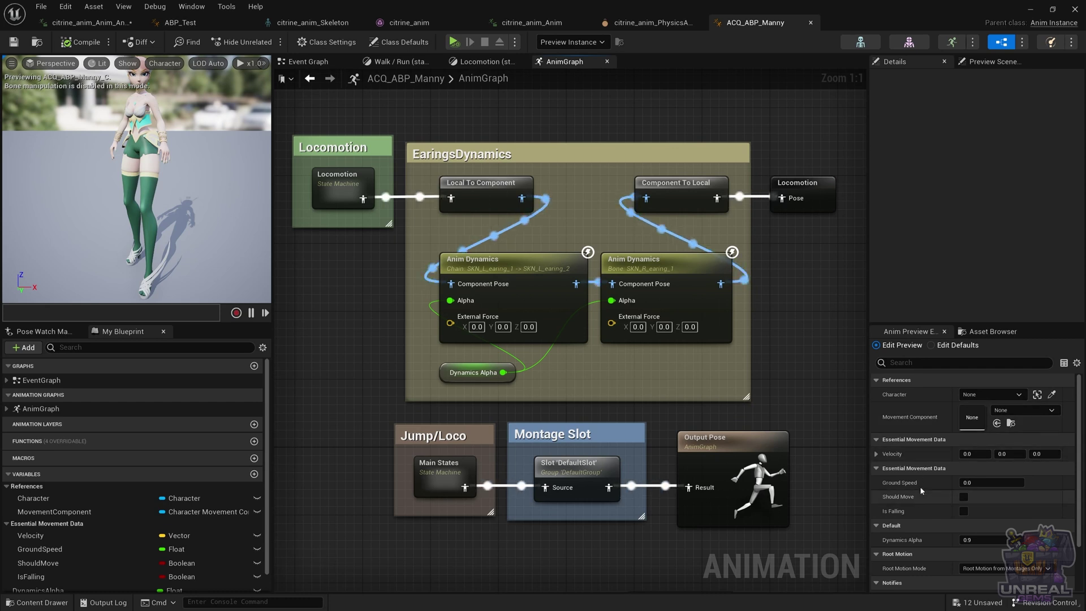
# Step: Enable Should Move for the preview instance and raise its Ground Speed to about 1336
pyautogui.click(964, 497)
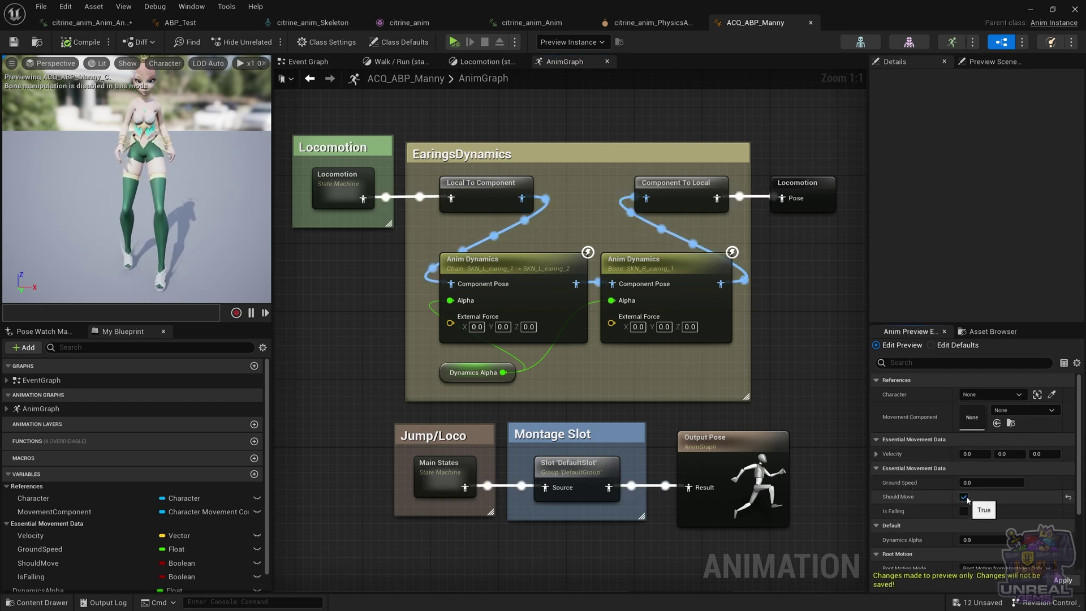
pyautogui.moveTo(977, 481); pyautogui.dragTo(1063, 482)
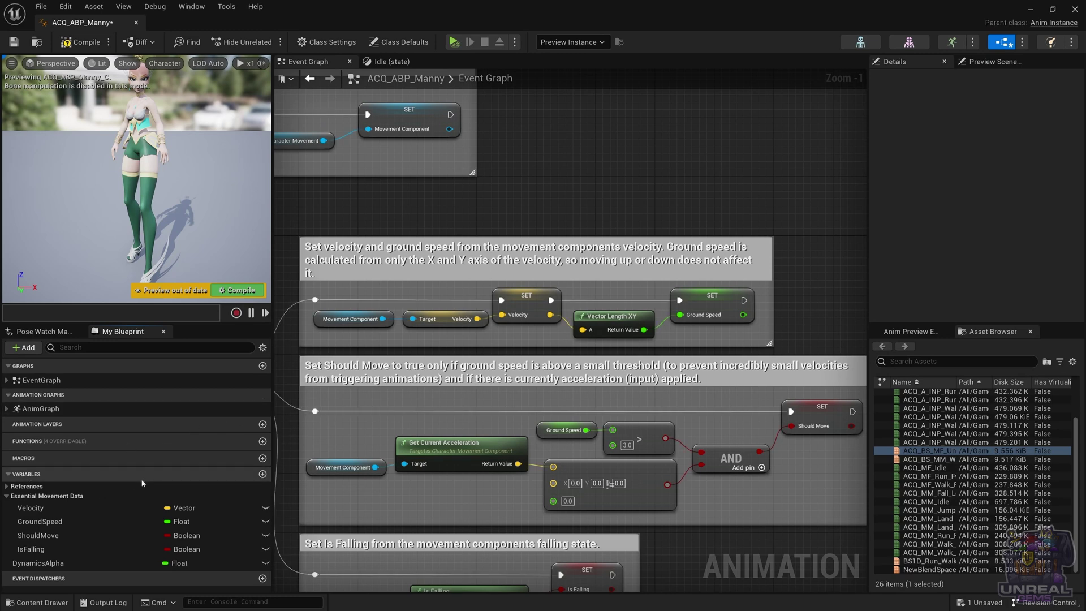
# Step: Add a new variable named MyVar to the blueprint and set its type to Vector
pyautogui.click(262, 474)
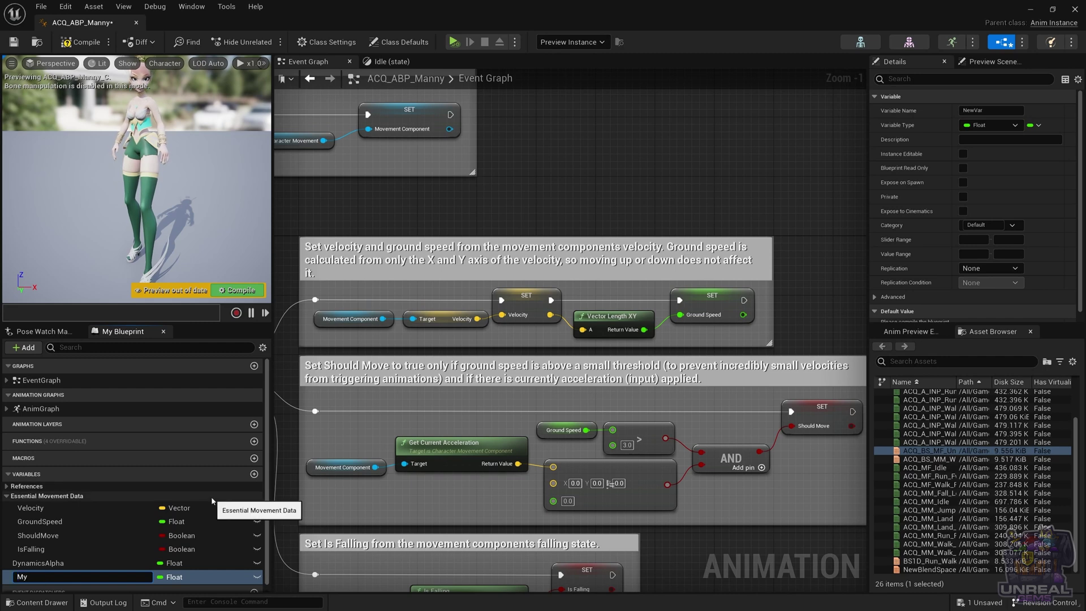
pyautogui.press('Return')
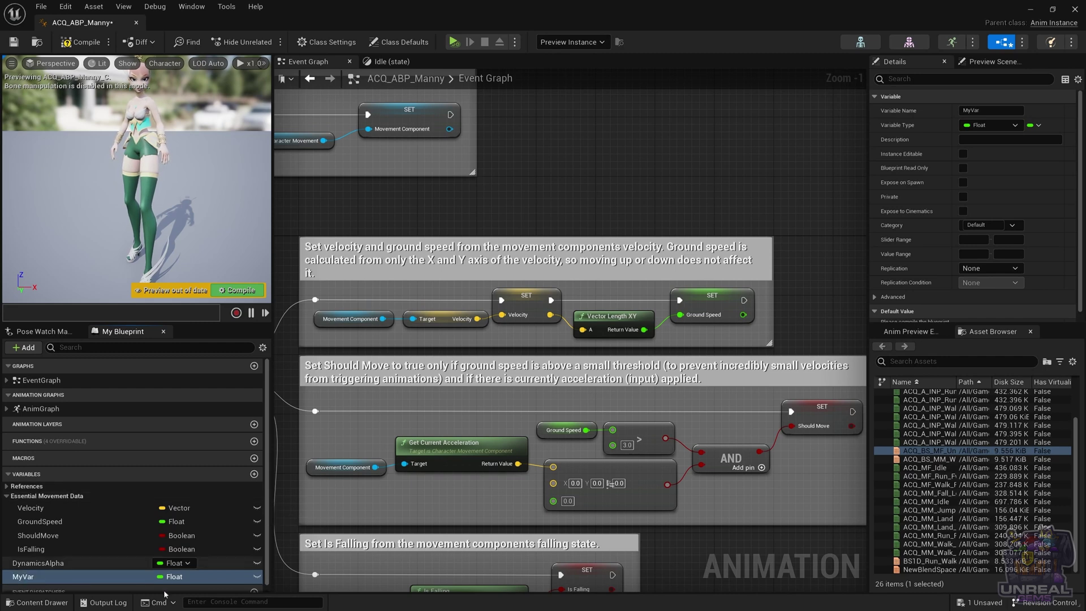
pyautogui.click(186, 577)
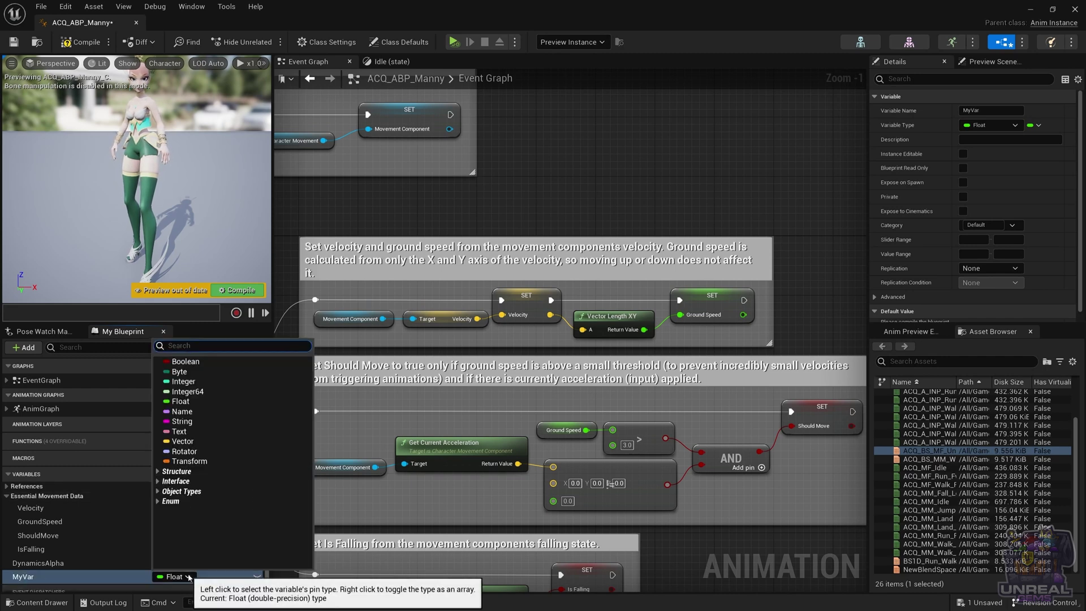
pyautogui.click(183, 441)
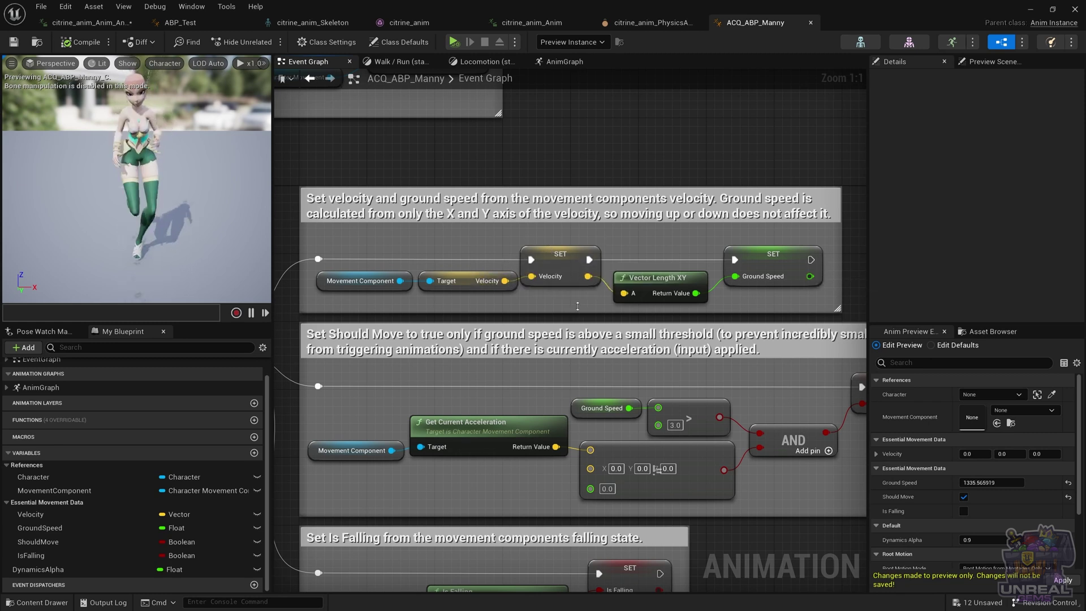
# Step: Return to the AnimGraph and open its Locomotion state machine
pyautogui.click(564, 61)
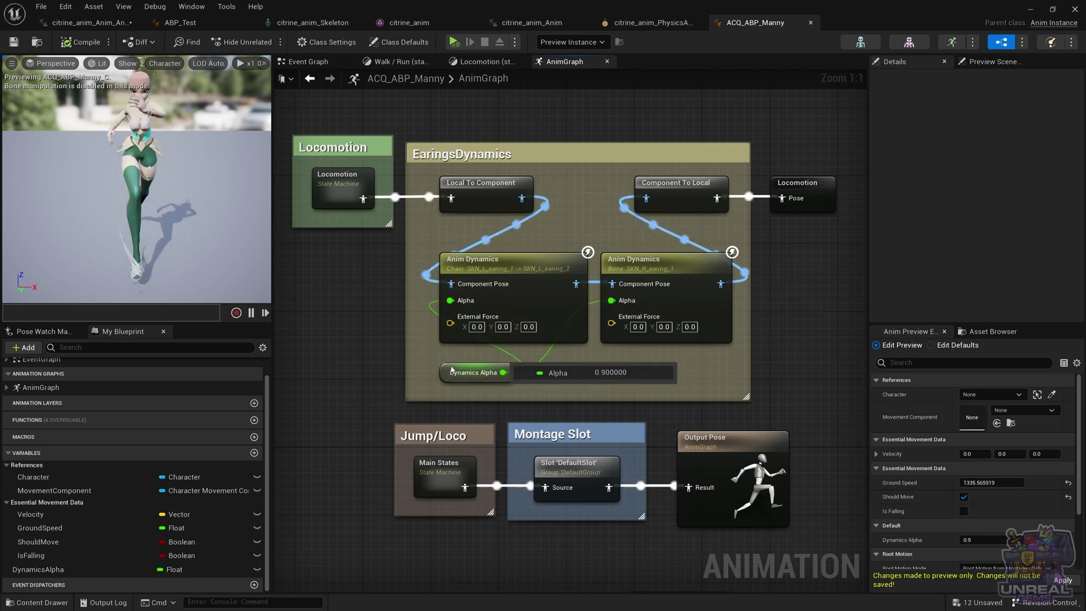
pyautogui.doubleClick(340, 191)
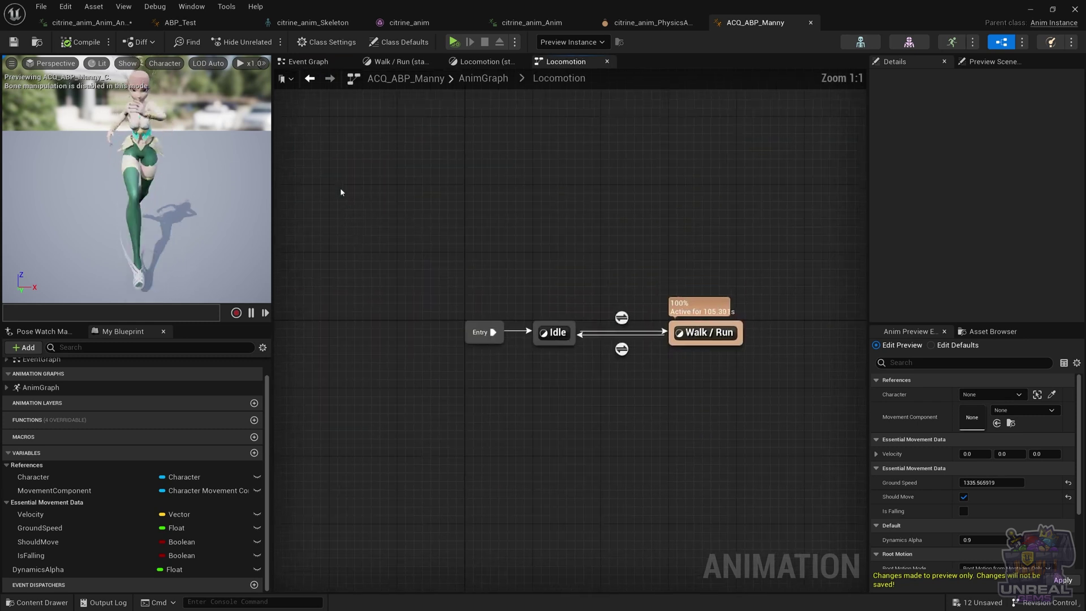
# Step: Open the Walk / Run state, select the Ground Speed node feeding its blend space, and set the preview instance's Ground Speed to 0
pyautogui.doubleClick(708, 337)
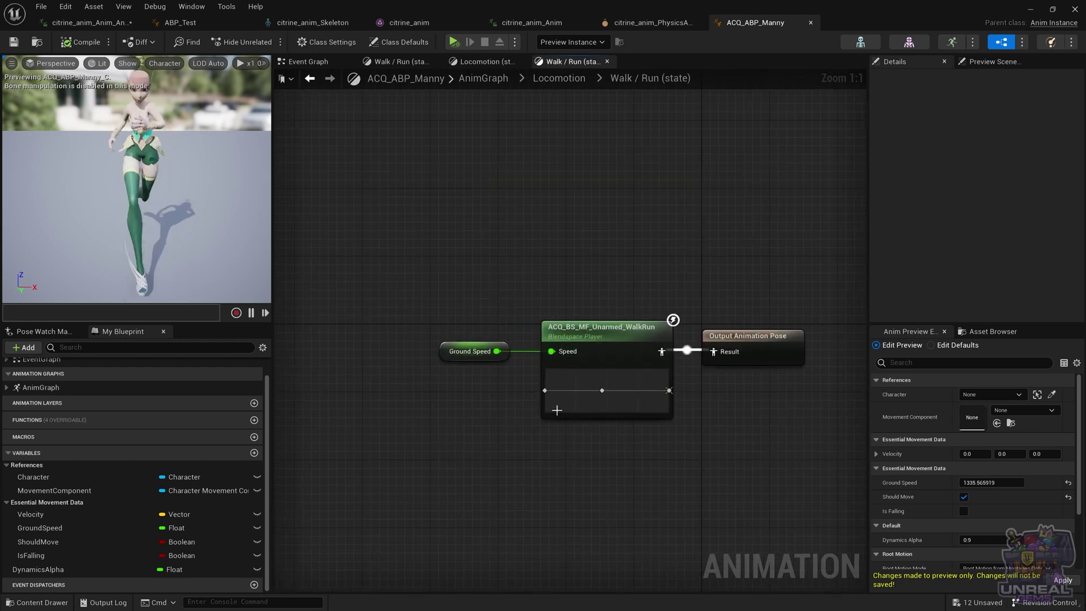
pyautogui.click(461, 351)
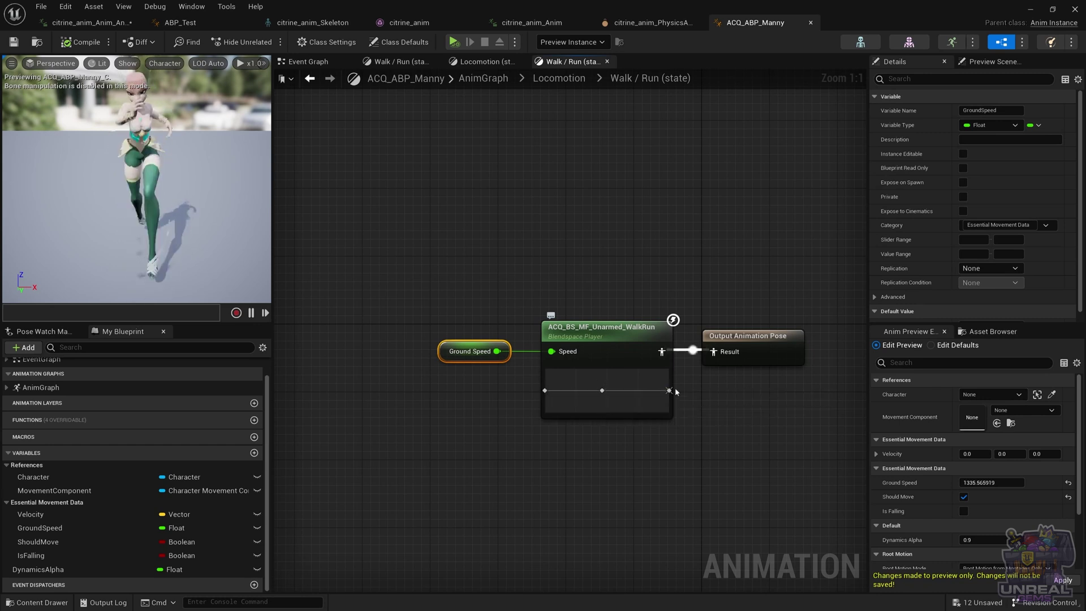
pyautogui.click(991, 482)
pyautogui.write('0')
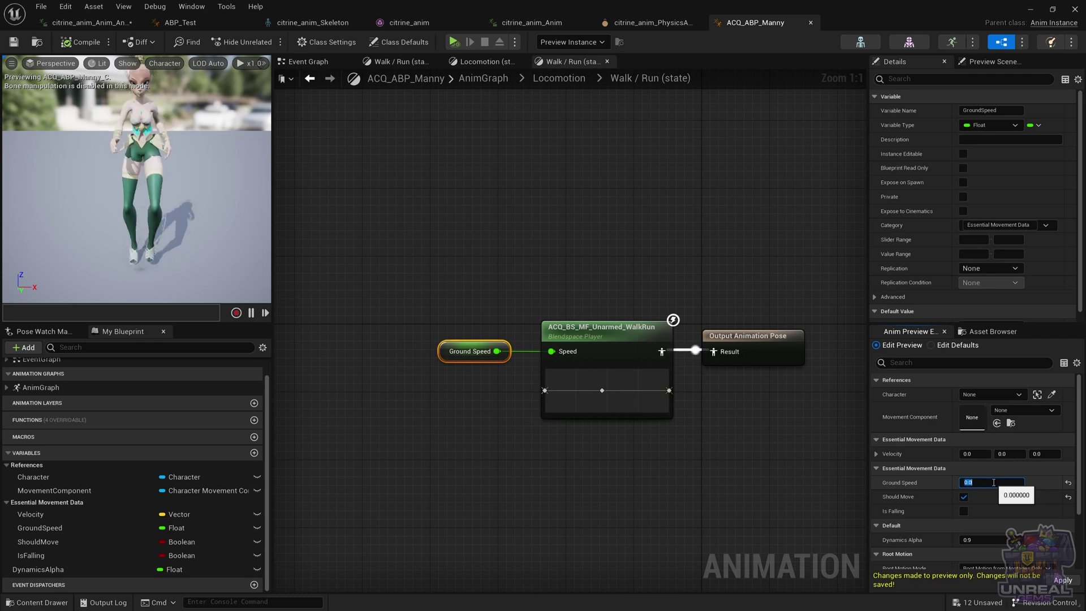
pyautogui.press('Return')
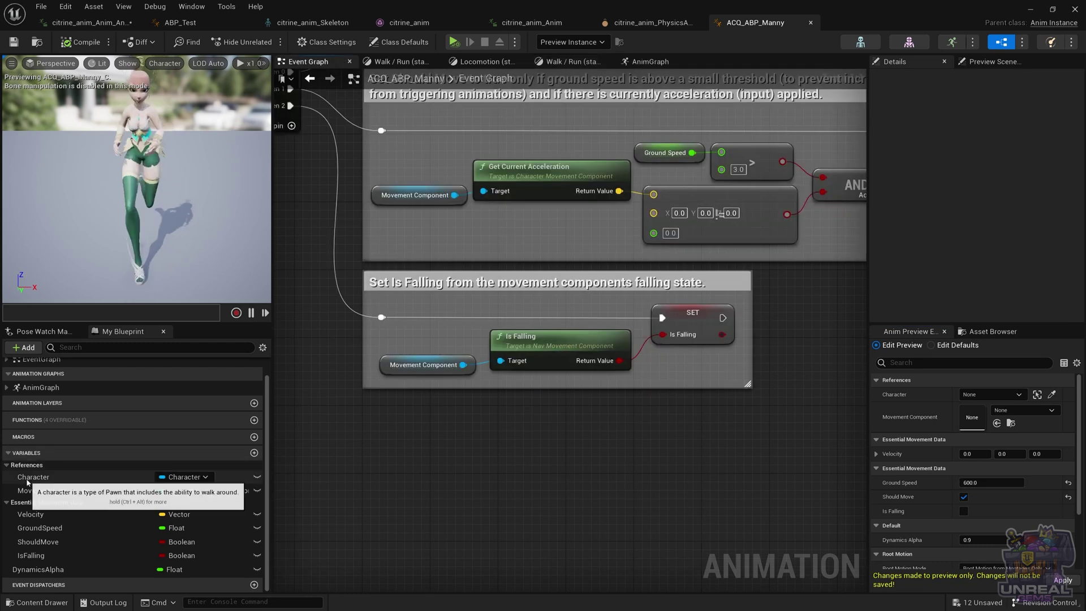
# Step: Place a Character variable getter below the Is Falling section of the Event Graph and connect a Set Actor Location node to it
pyautogui.moveTo(34, 476); pyautogui.dragTo(525, 450)
pyautogui.click(468, 491)
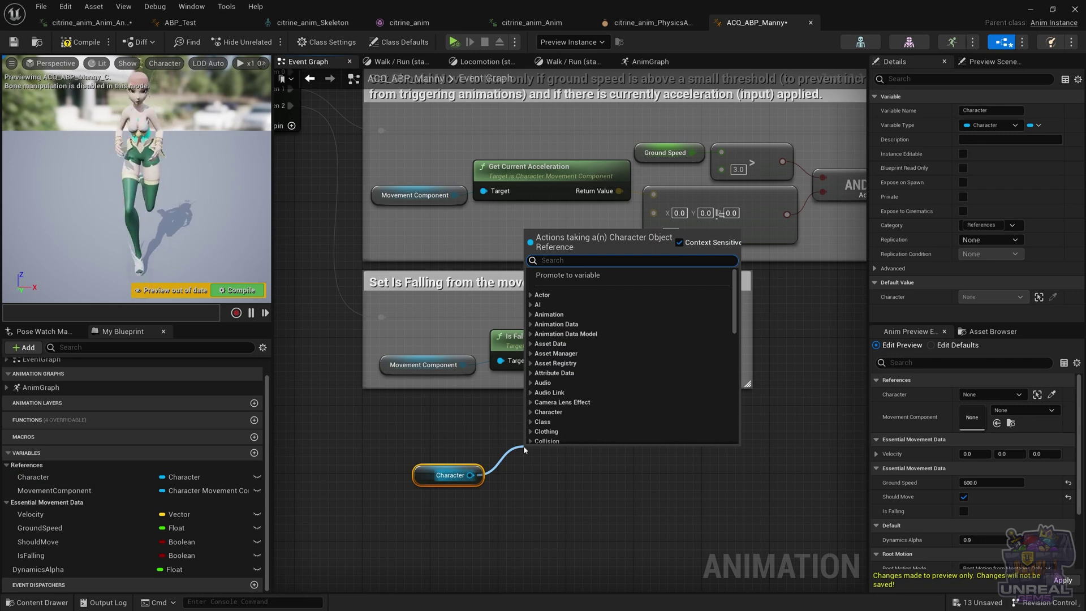
pyautogui.write('set actor po')
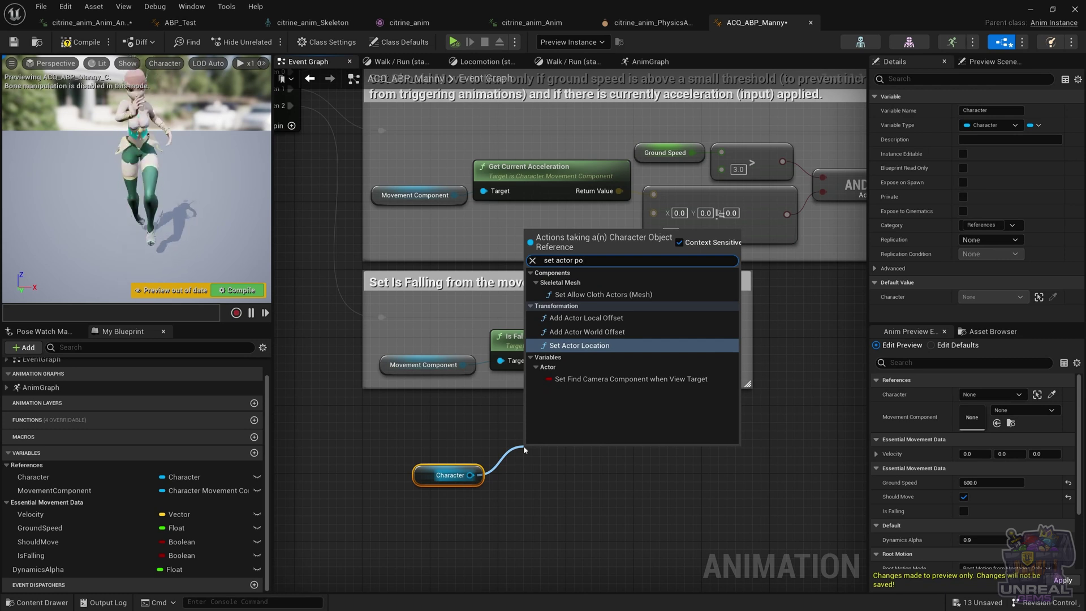
pyautogui.press('Return')
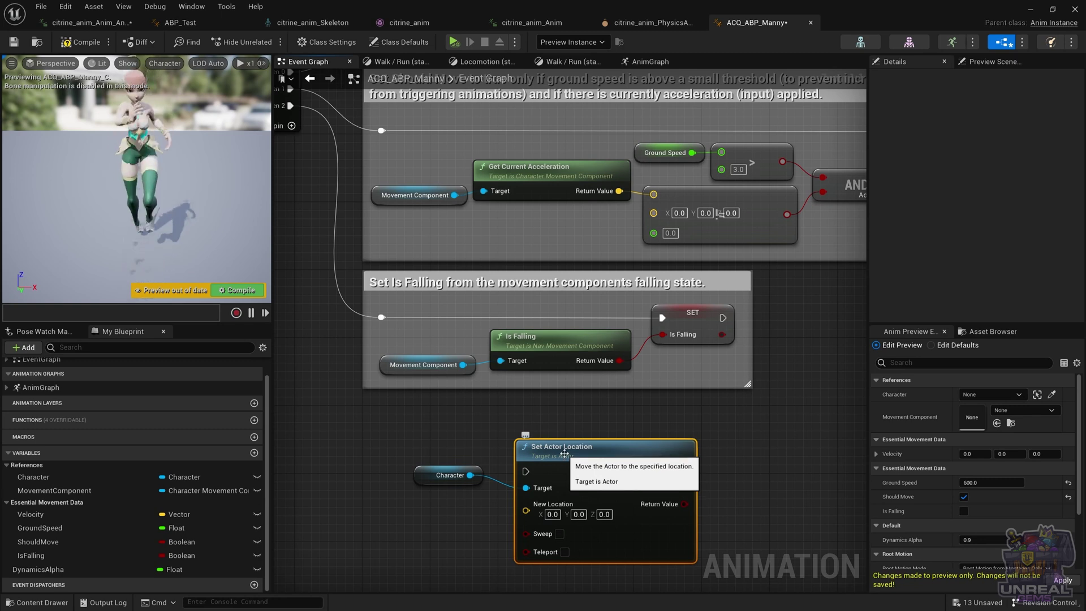
# Step: Delete the Set Actor Location node and select the remaining Character getter
pyautogui.press('Delete')
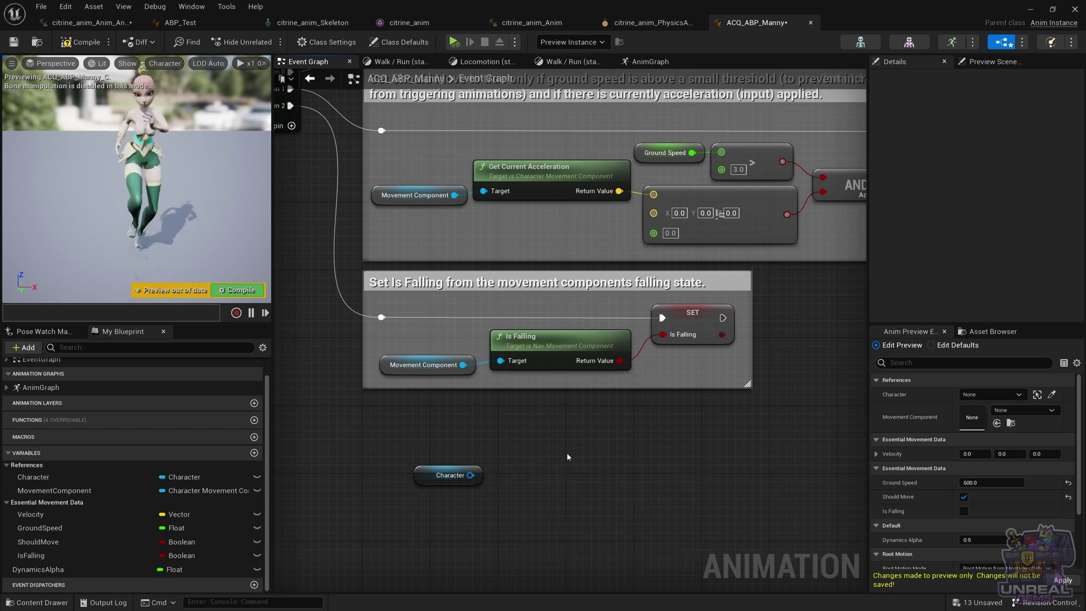
pyautogui.click(426, 472)
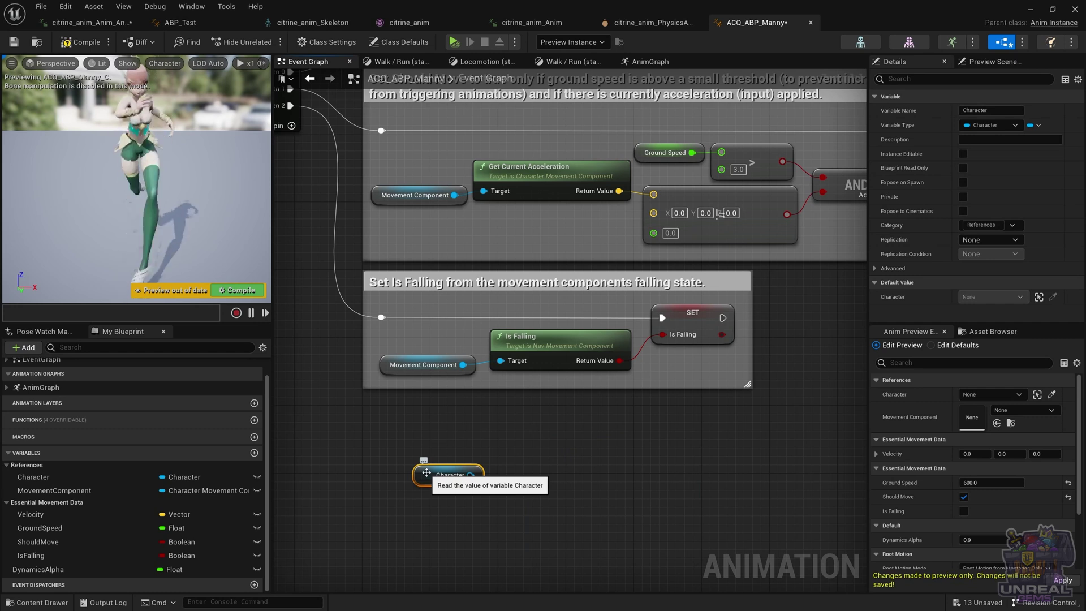